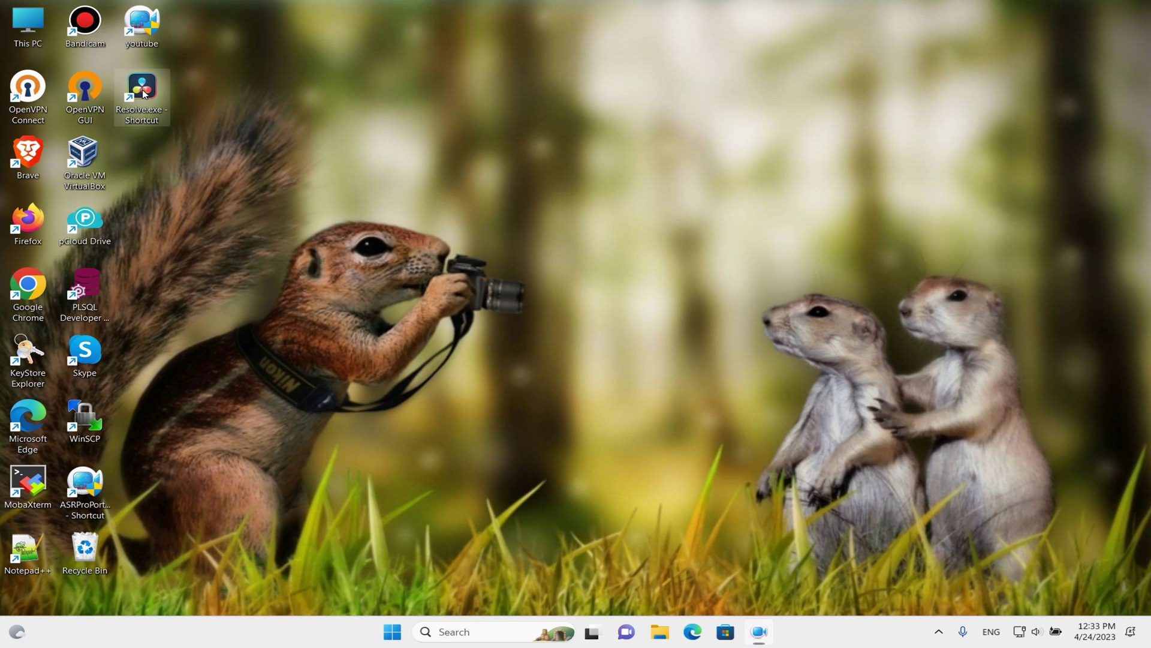
# - Launch DaVinci Resolve Studio 18 from its desktop shortcut
pyautogui.doubleClick(142, 93)
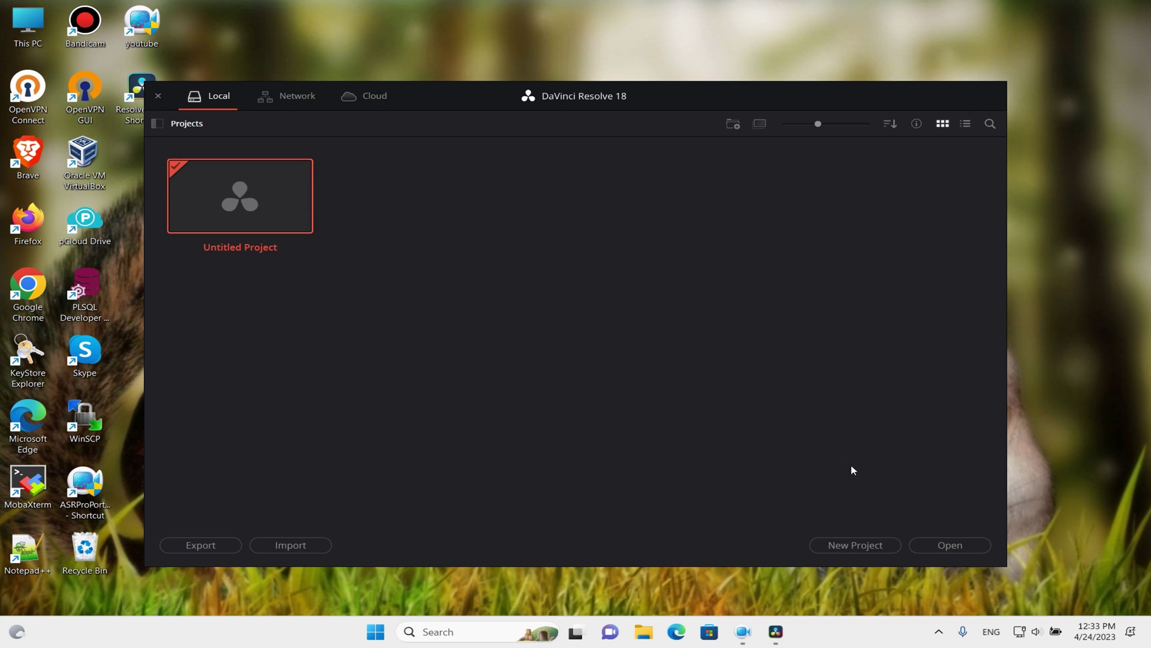
# - Create a new project named 'shorts' in place of the default name
pyautogui.click(856, 545)
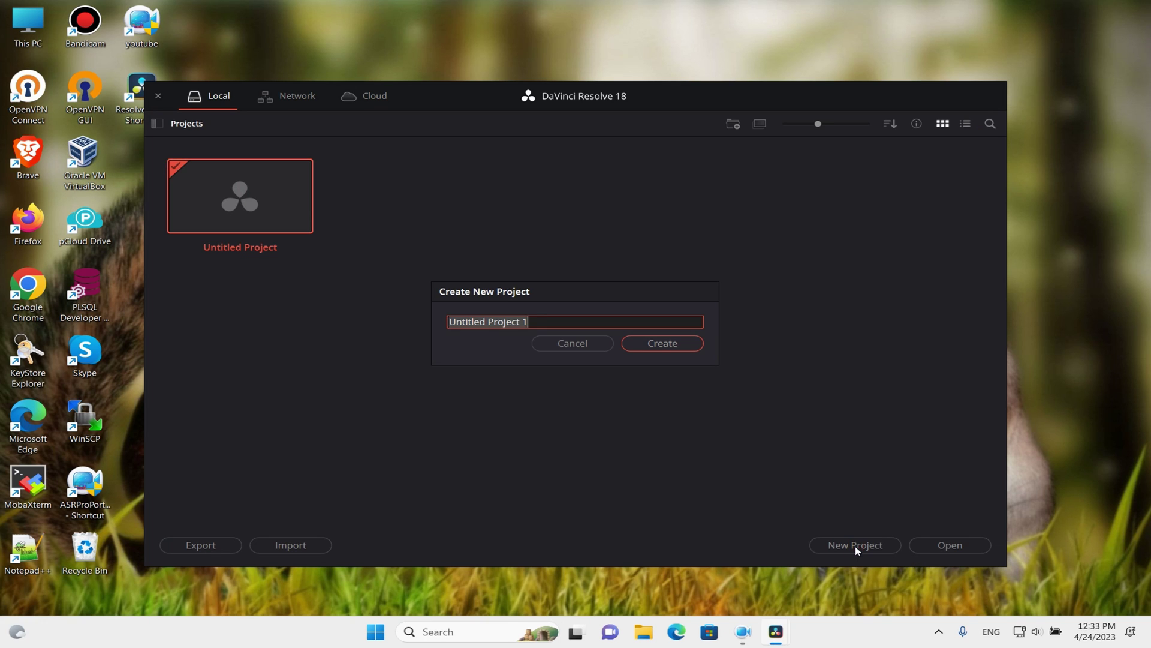
pyautogui.moveTo(529, 320); pyautogui.dragTo(443, 322)
pyautogui.write('shorts')
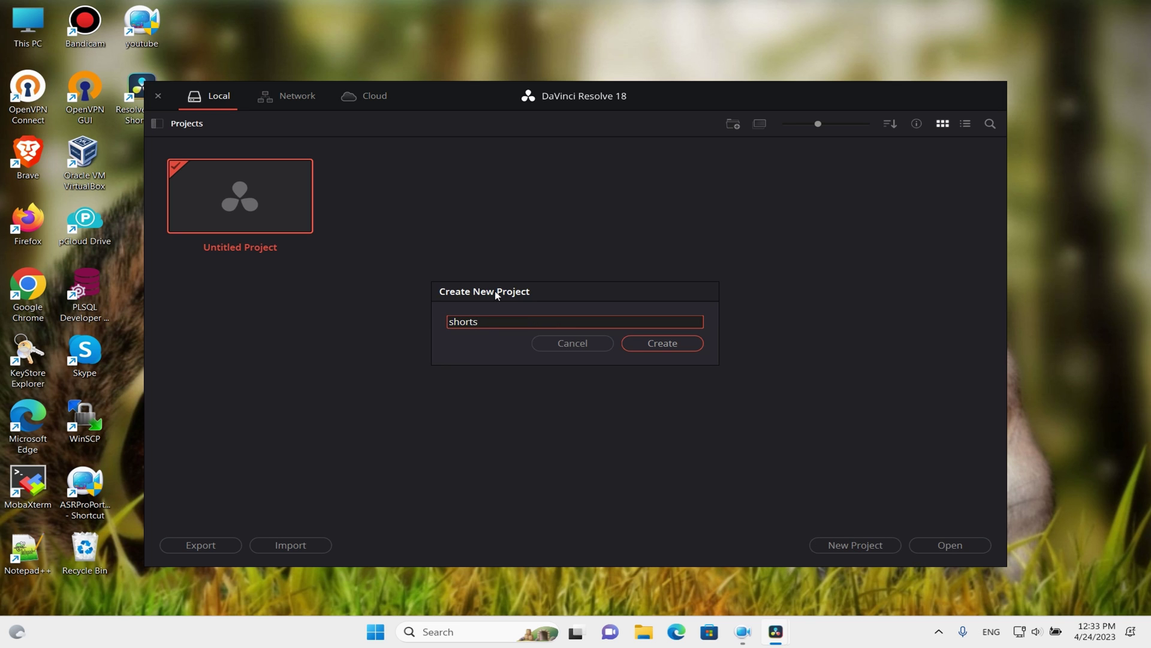
pyautogui.click(657, 344)
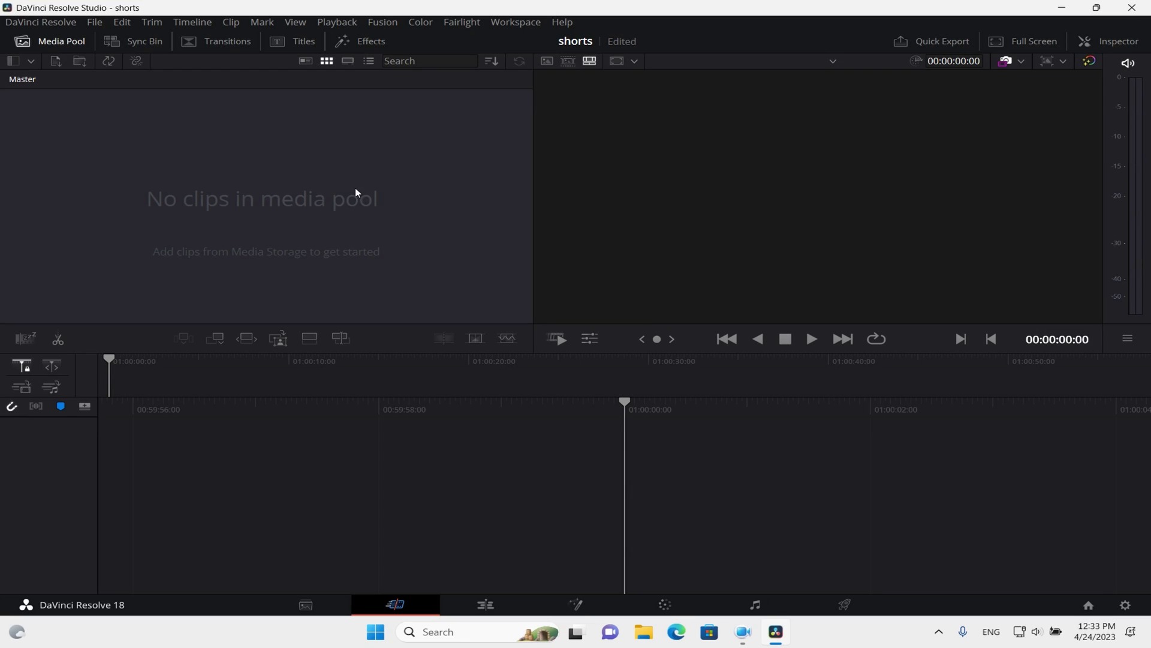
# - Import Untitled.mp4 from the Videos folder into the media pool, then go to the Edit page
pyautogui.click(304, 604)
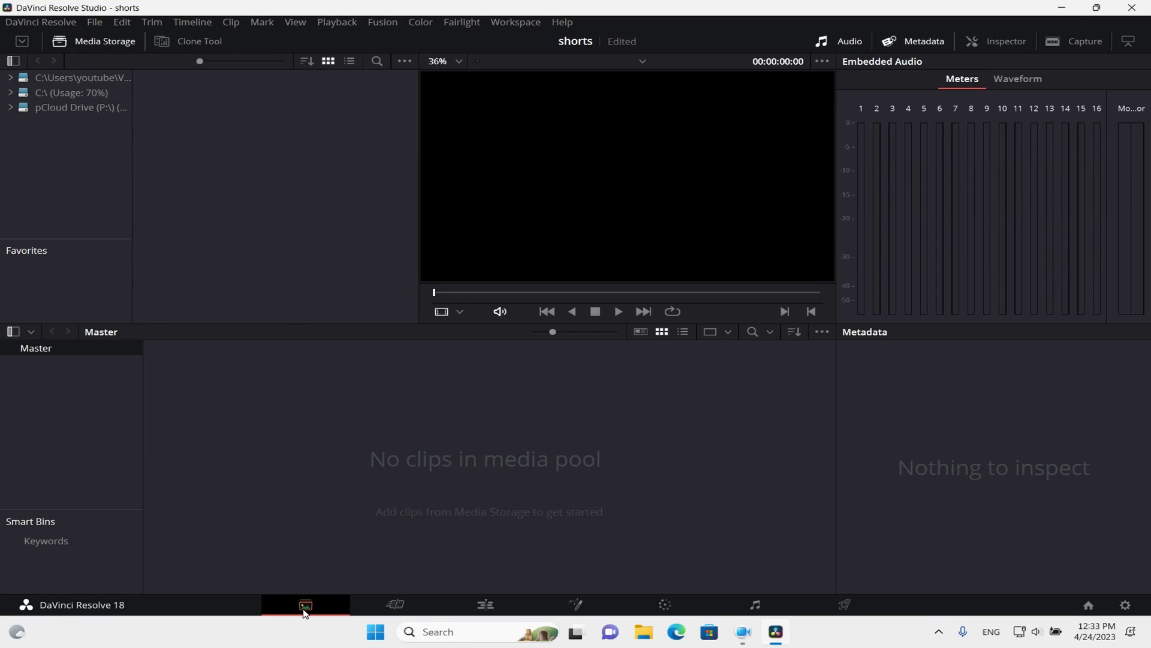
pyautogui.click(96, 81)
pyautogui.click(169, 158)
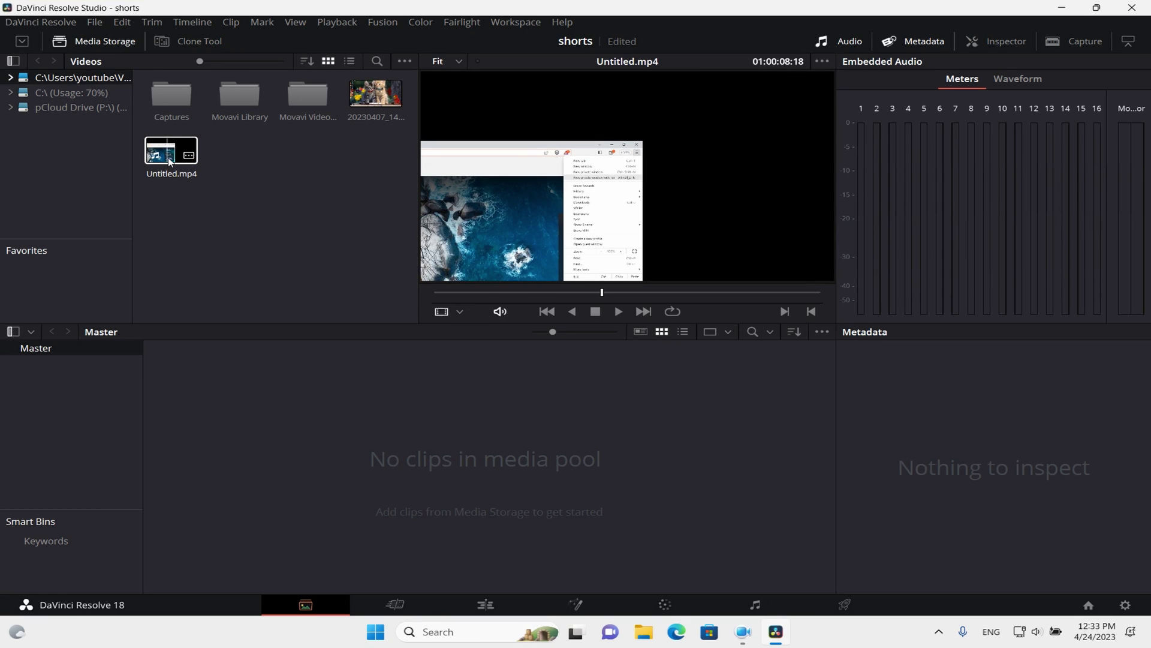
pyautogui.moveTo(167, 157); pyautogui.dragTo(117, 487)
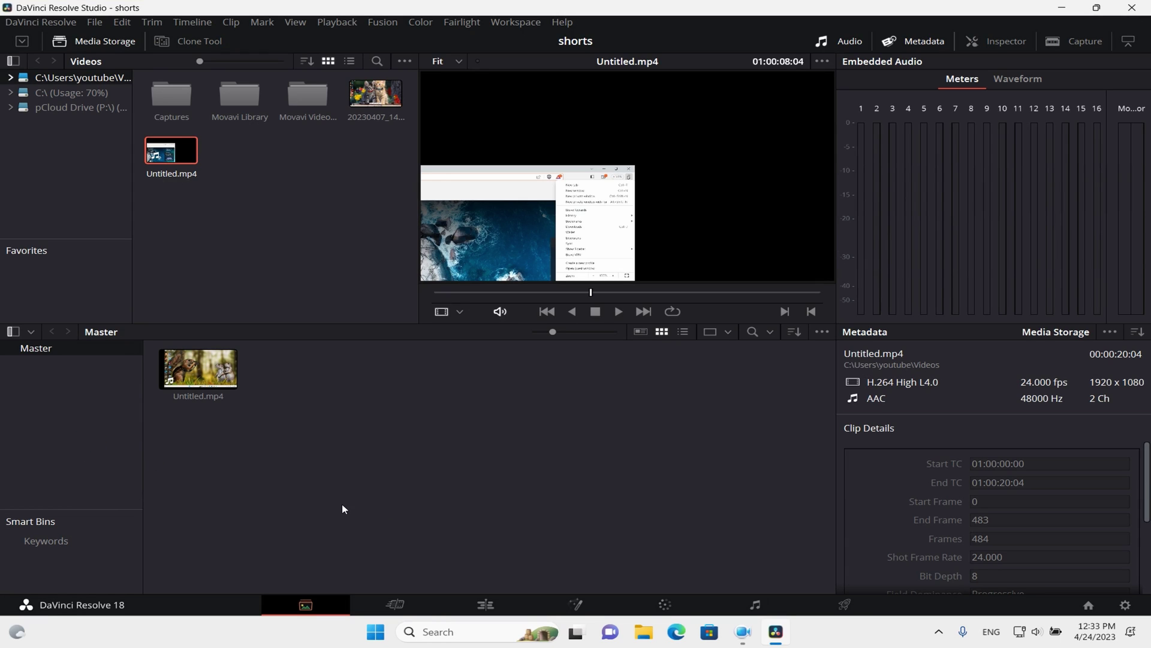
pyautogui.click(486, 612)
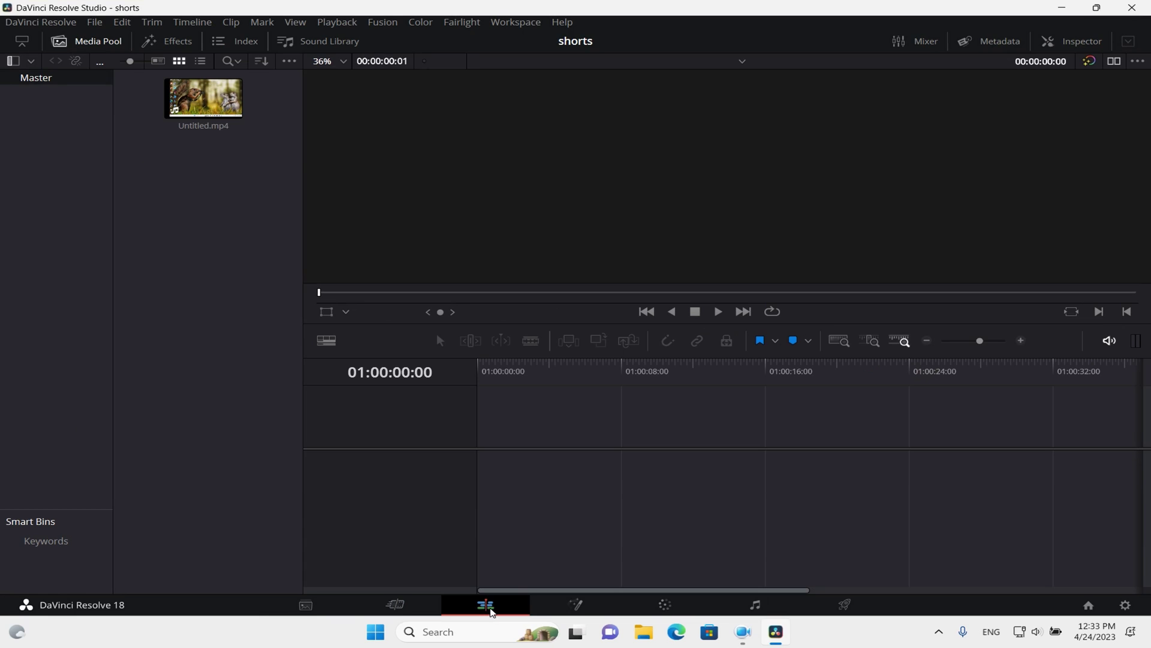
# - Place Untitled.mp4 at the very start of Timeline 1 and save the project
pyautogui.click(193, 90)
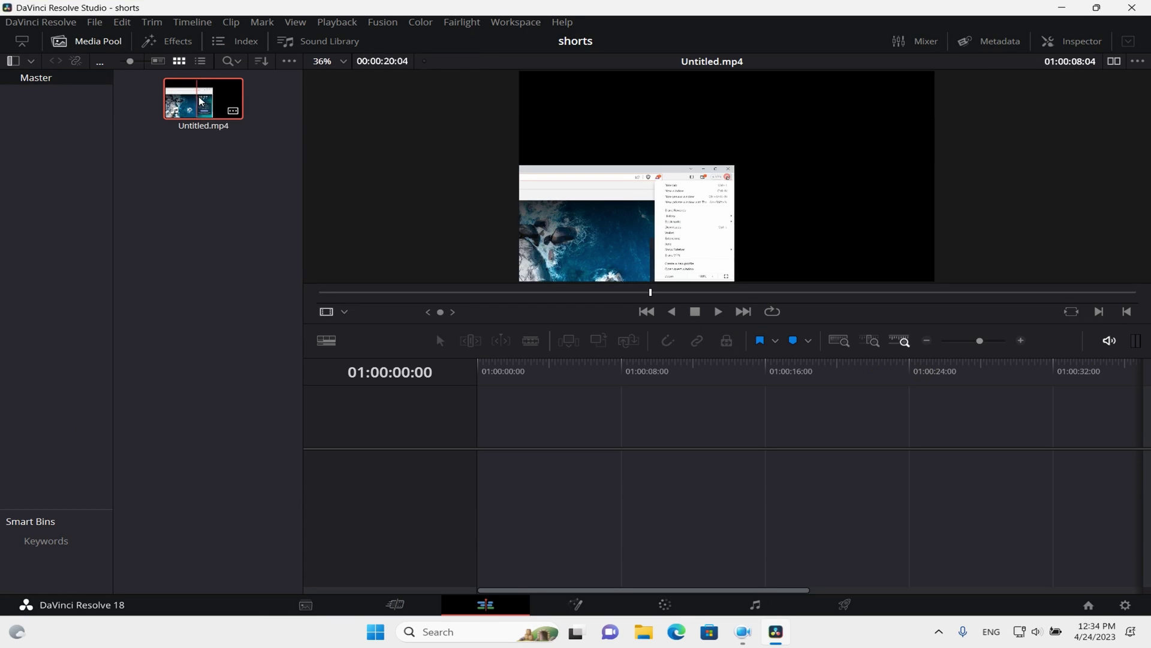
pyautogui.moveTo(200, 102)
pyautogui.mouseDown()
pyautogui.moveTo(558, 469)
pyautogui.moveTo(541, 474)
pyautogui.mouseUp()
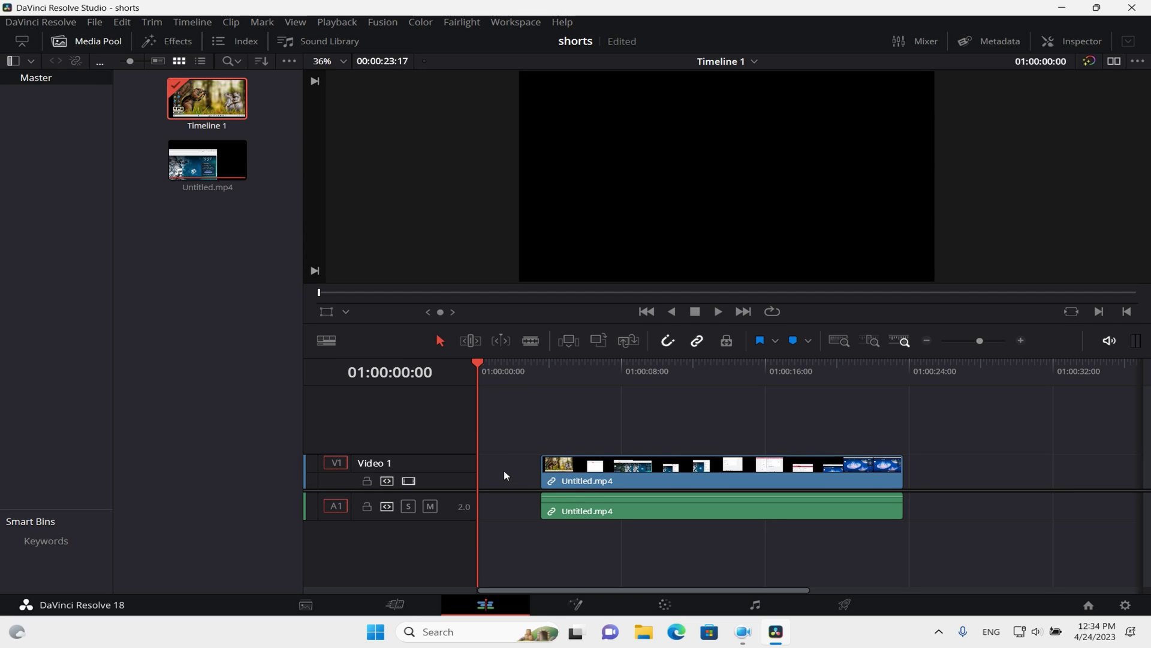
pyautogui.press('Delete')
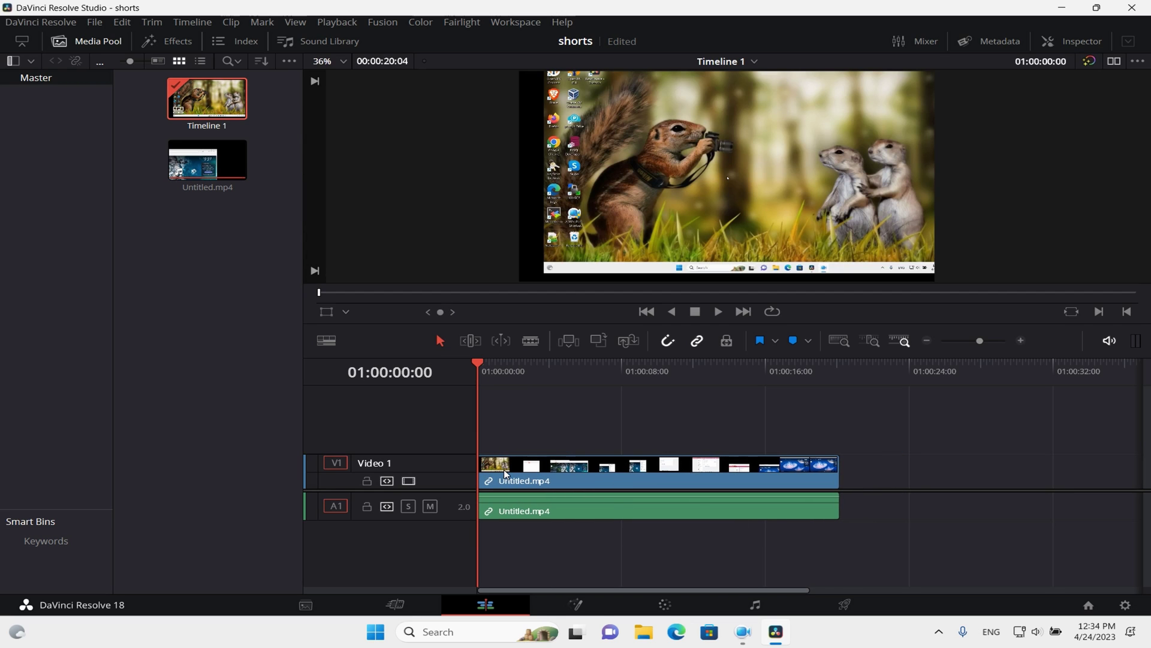
pyautogui.hotkey('ctrl', 's')
# - Turn on 'Use vertical resolution' so the timeline becomes 1080x1920
pyautogui.click(1124, 605)
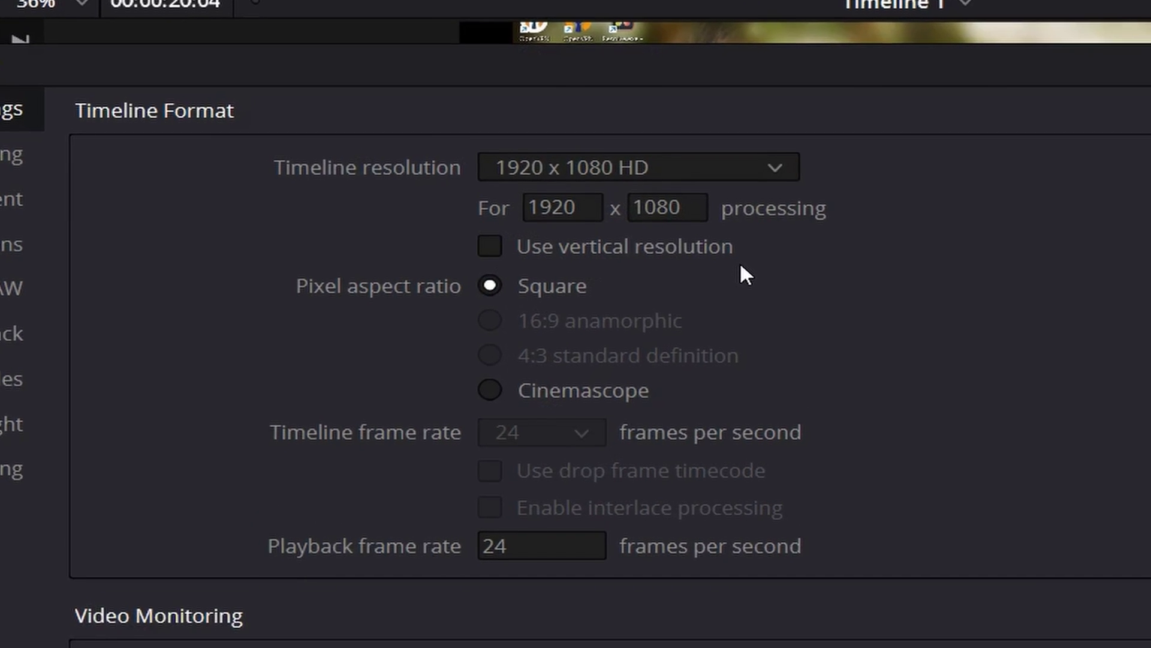
pyautogui.click(496, 235)
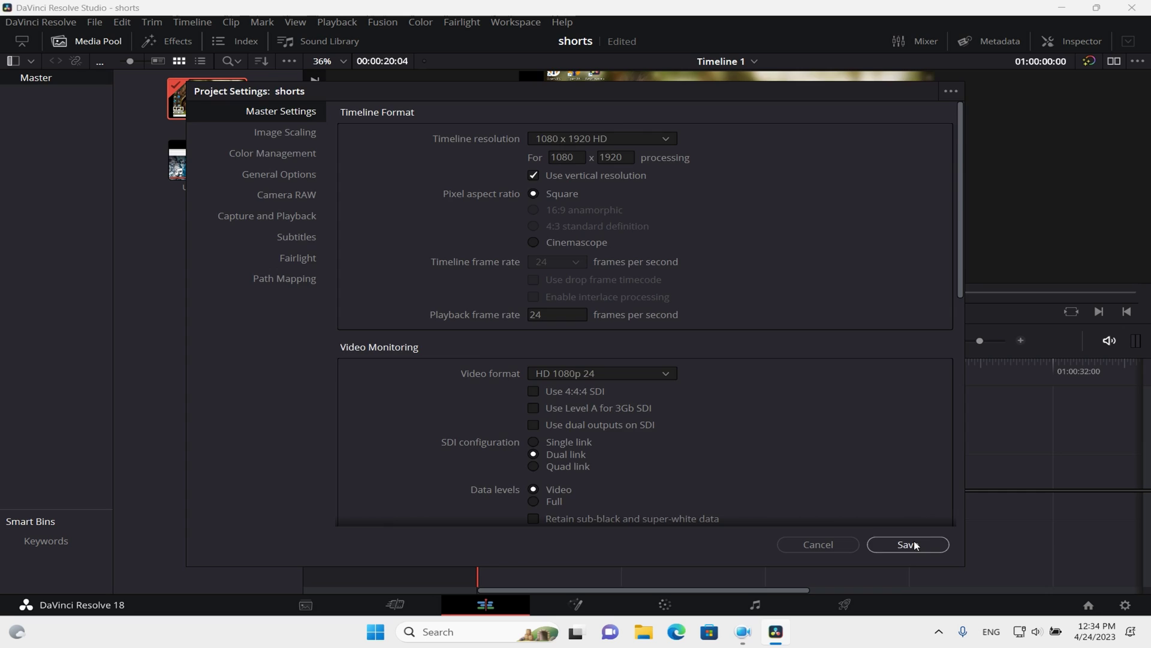
pyautogui.click(909, 544)
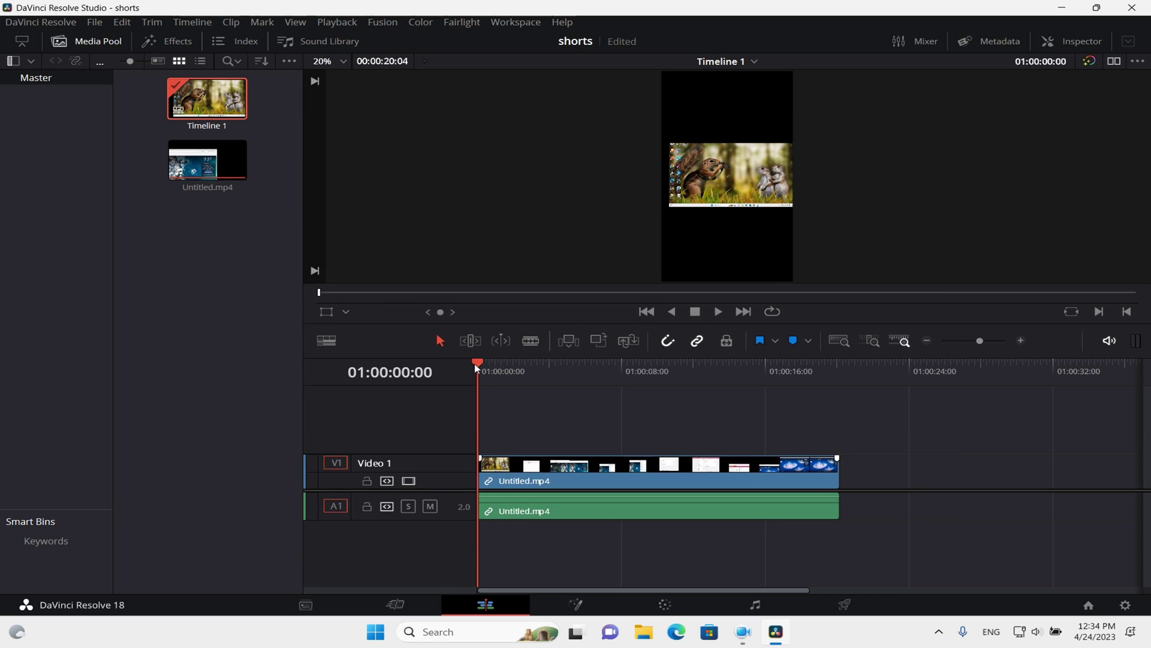
# - Set the clip's Retime and Scaling to Fill and scrub the timeline to check framing
pyautogui.moveTo(473, 363)
pyautogui.mouseDown()
pyautogui.moveTo(712, 391)
pyautogui.moveTo(633, 397)
pyautogui.mouseUp()
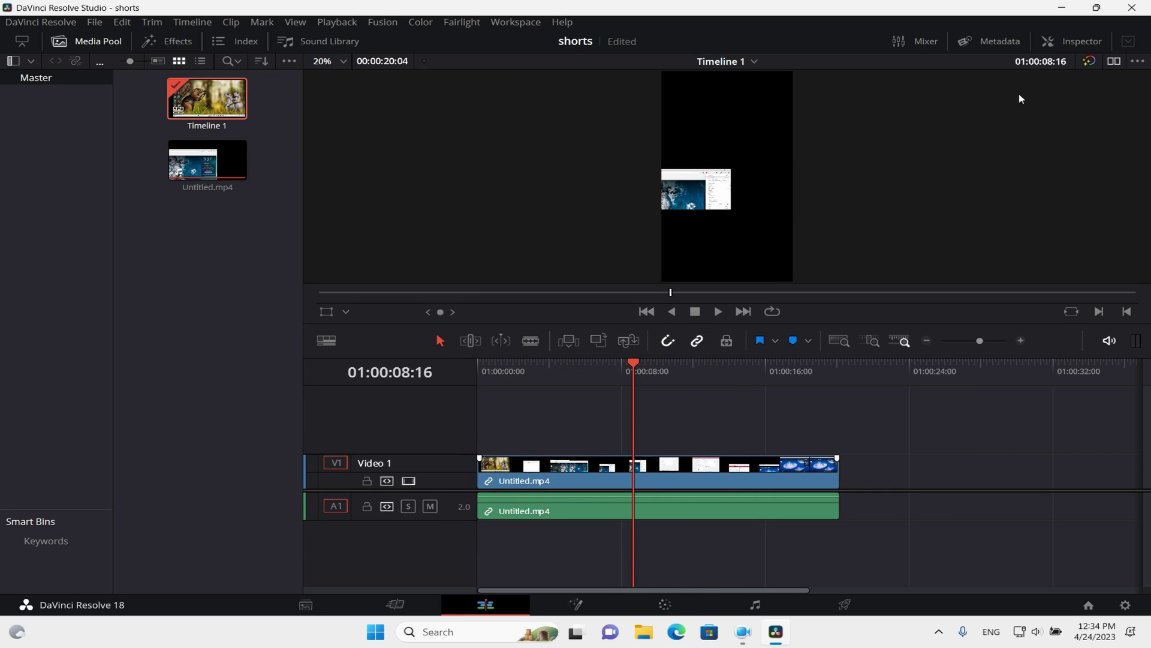
pyautogui.click(1070, 45)
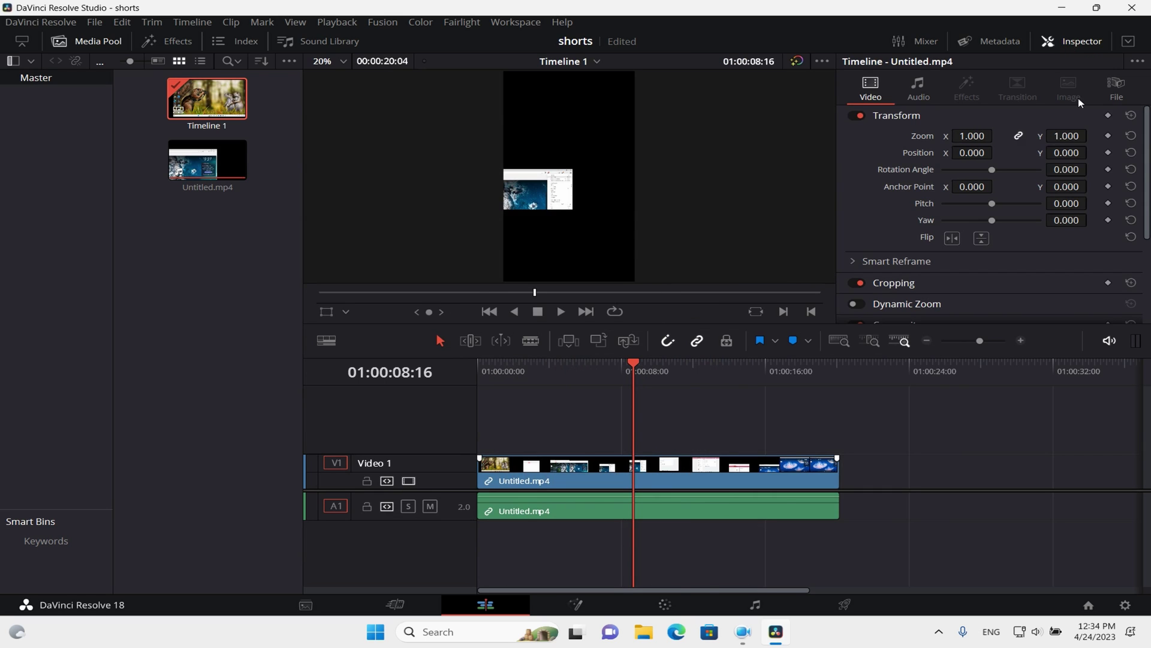
pyautogui.scroll(-3, 1074, 202)
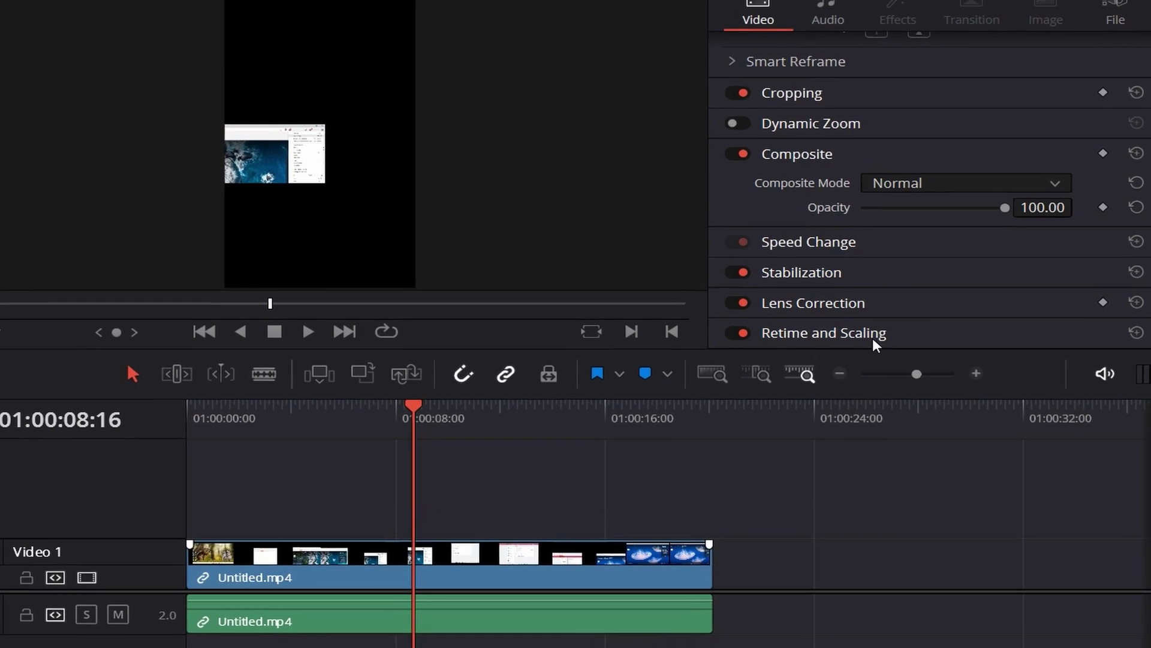
pyautogui.click(882, 338)
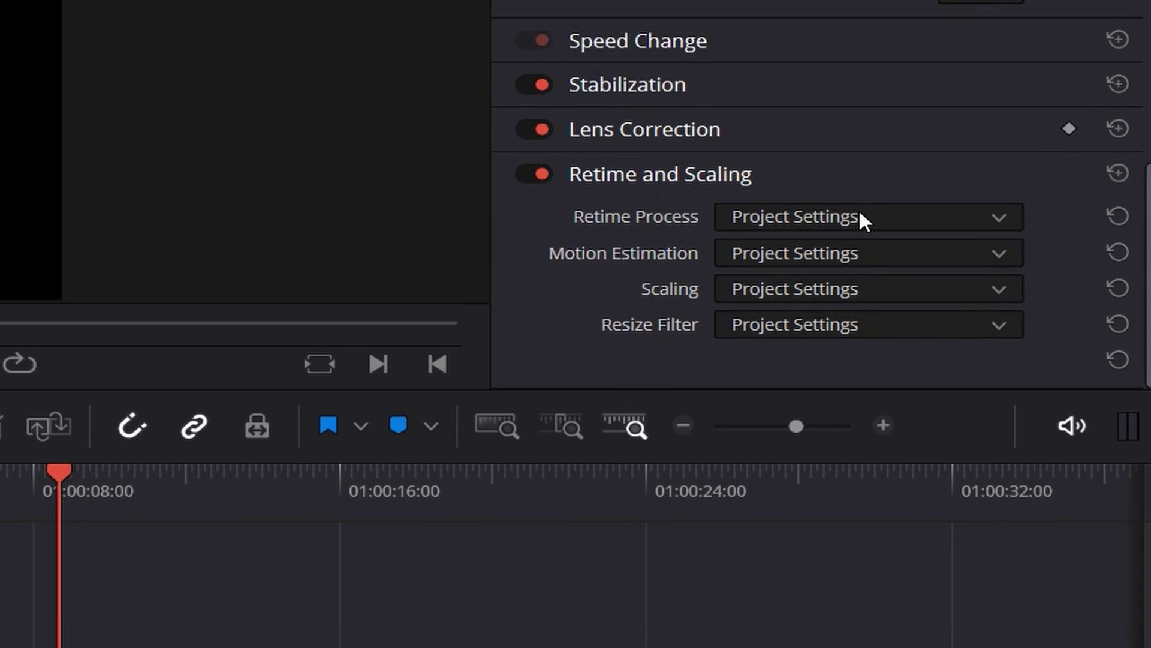
pyautogui.click(955, 299)
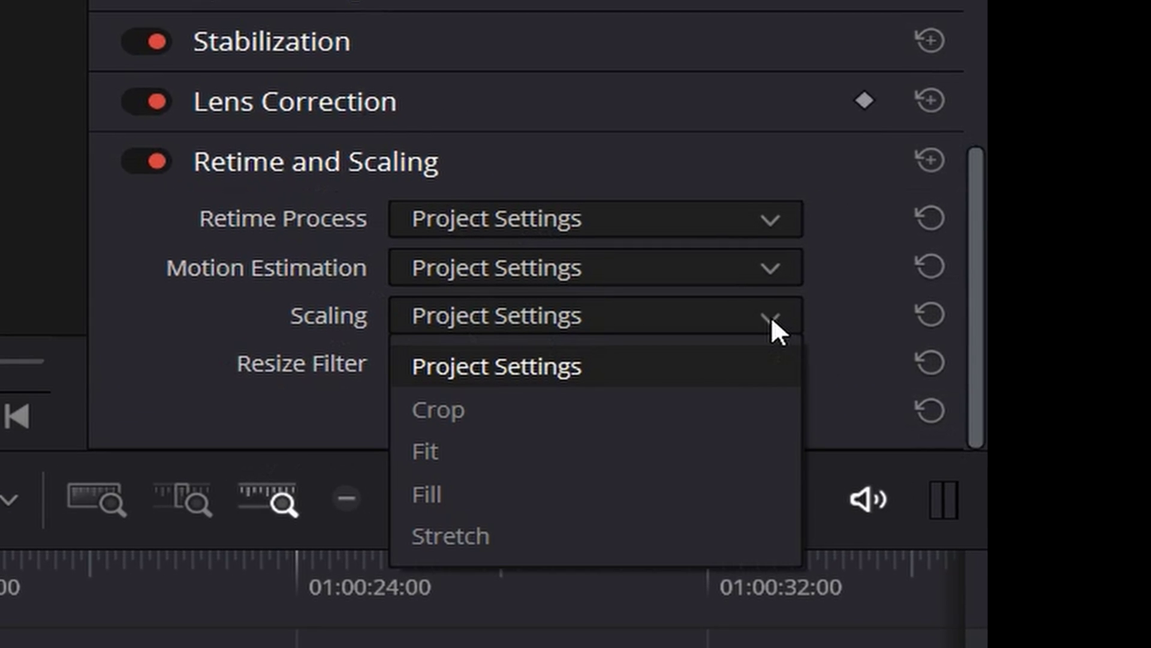
pyautogui.click(684, 496)
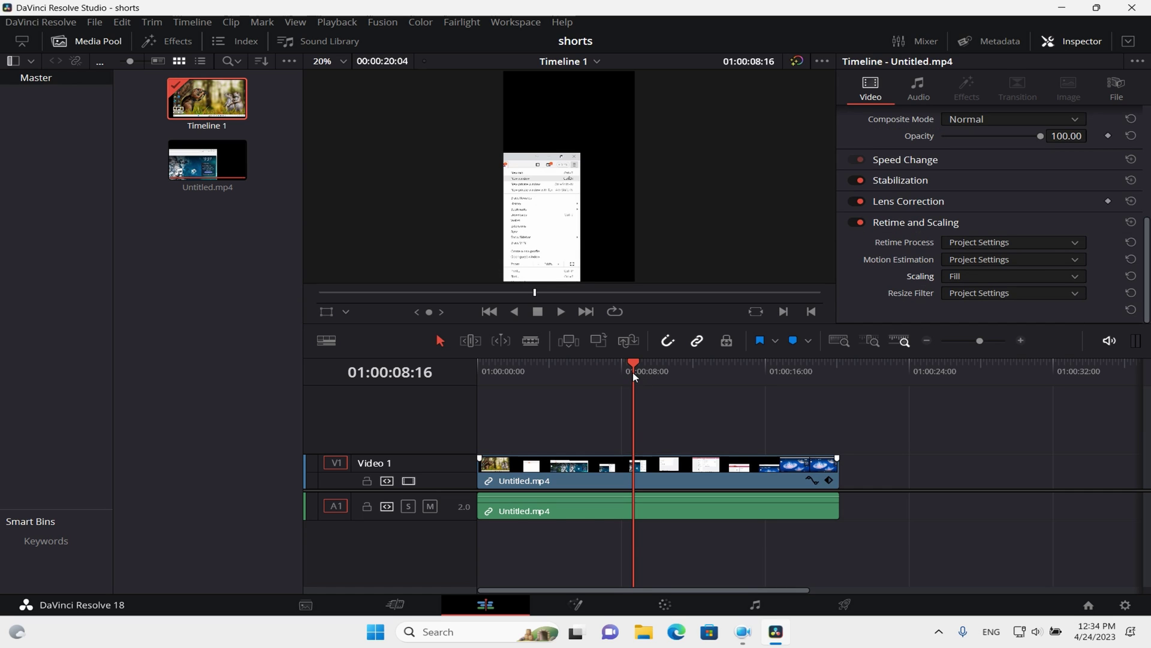
pyautogui.moveTo(631, 363)
pyautogui.mouseDown()
pyautogui.moveTo(489, 362)
pyautogui.moveTo(733, 376)
pyautogui.mouseUp()
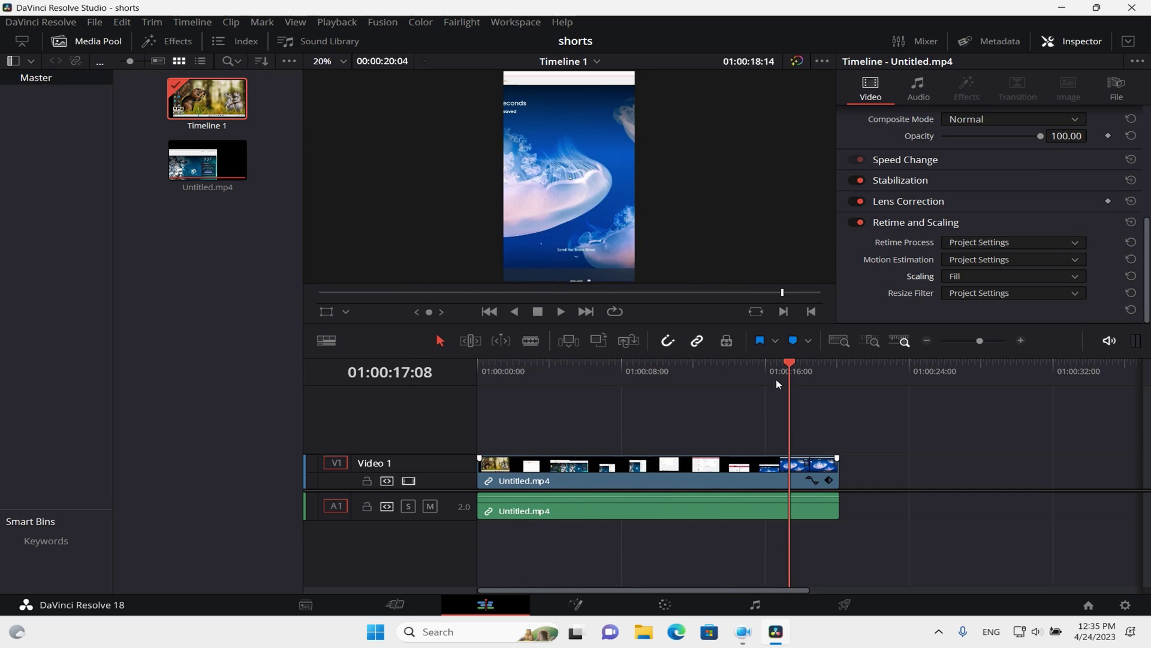
pyautogui.moveTo(732, 376); pyautogui.dragTo(543, 422)
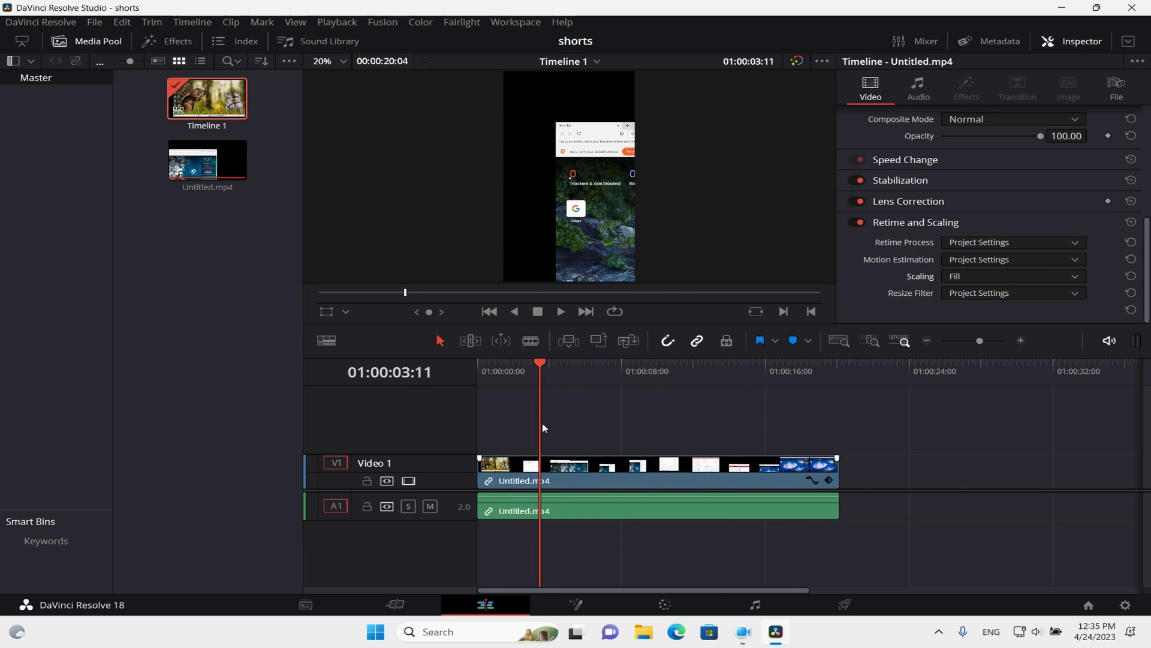
# - On the Deliver page, set the export format to MP4 with the NVIDIA encoder
pyautogui.click(850, 608)
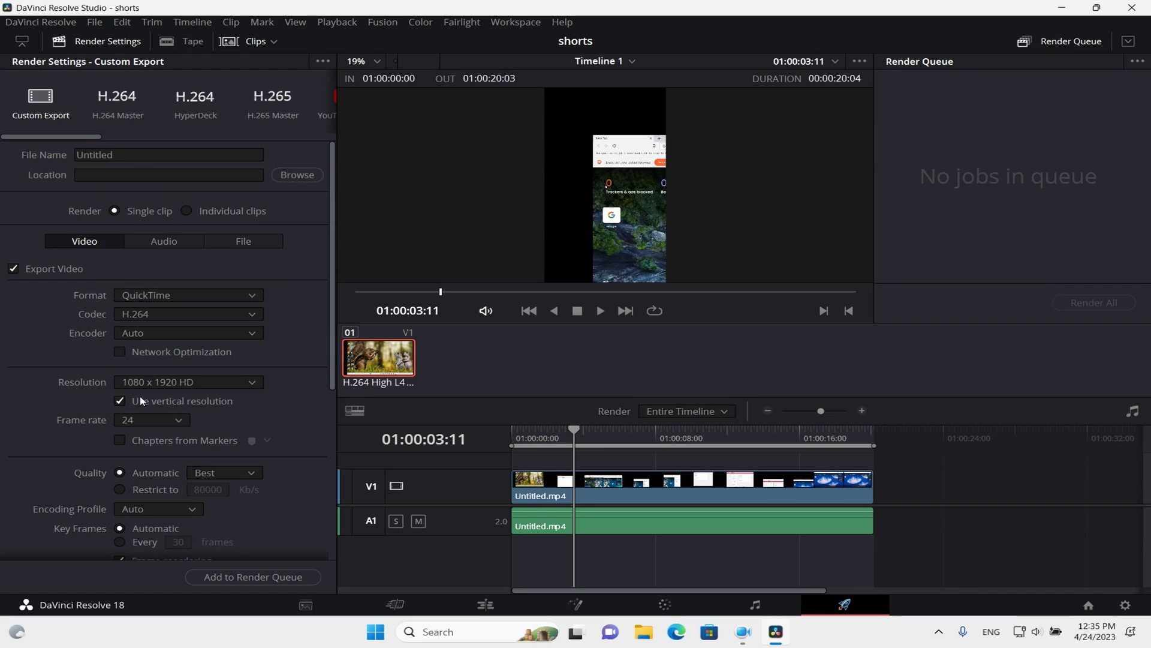
pyautogui.click(252, 296)
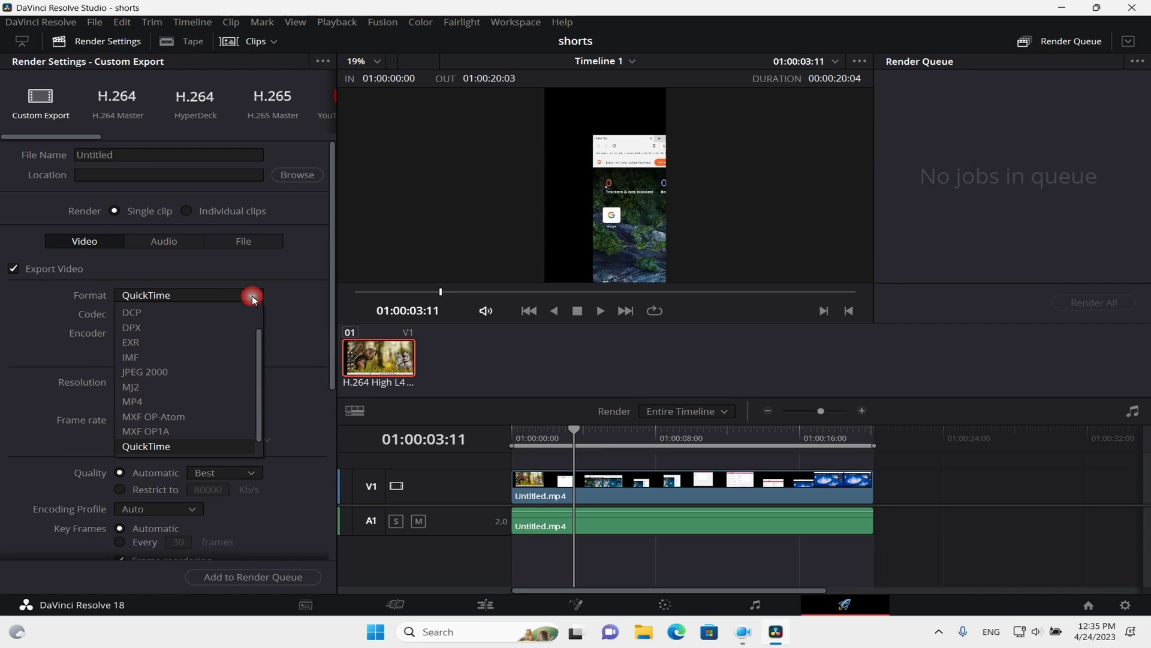
pyautogui.click(195, 398)
pyautogui.click(201, 331)
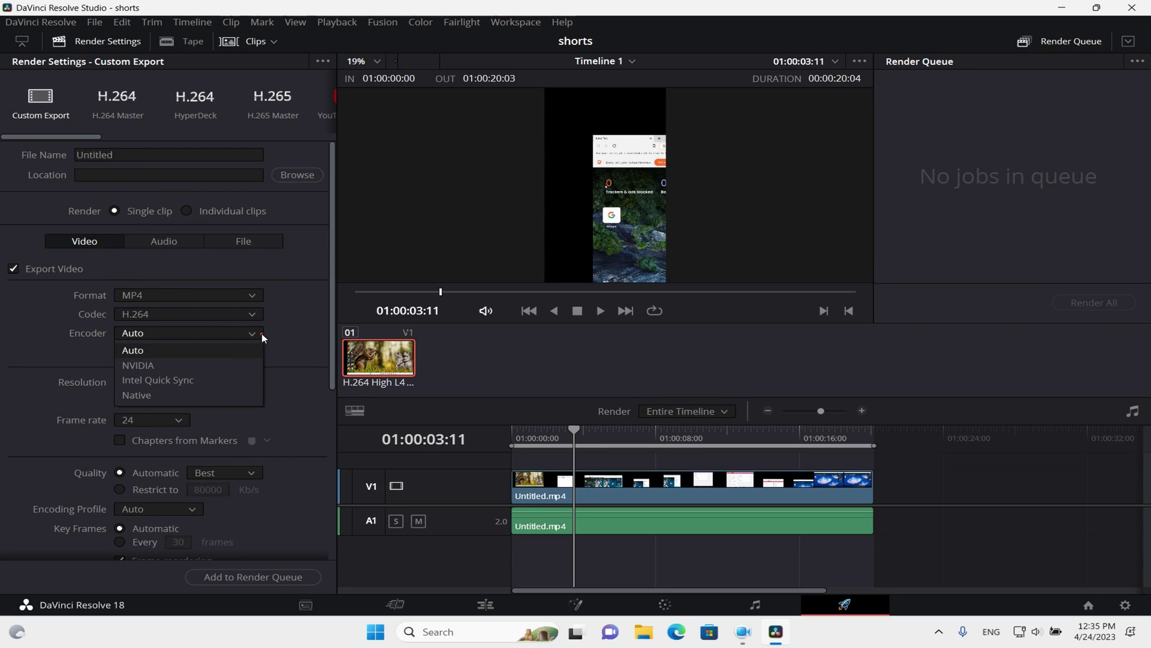
pyautogui.click(212, 359)
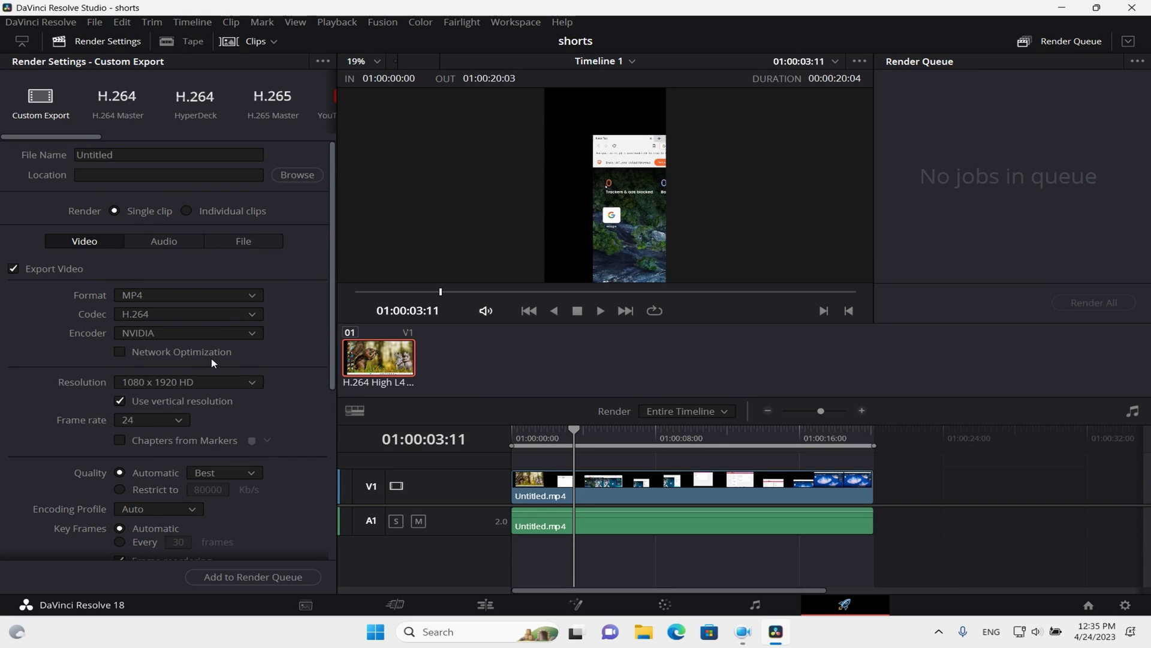
# - Review the audio export settings, then add the job to the render queue
pyautogui.click(162, 241)
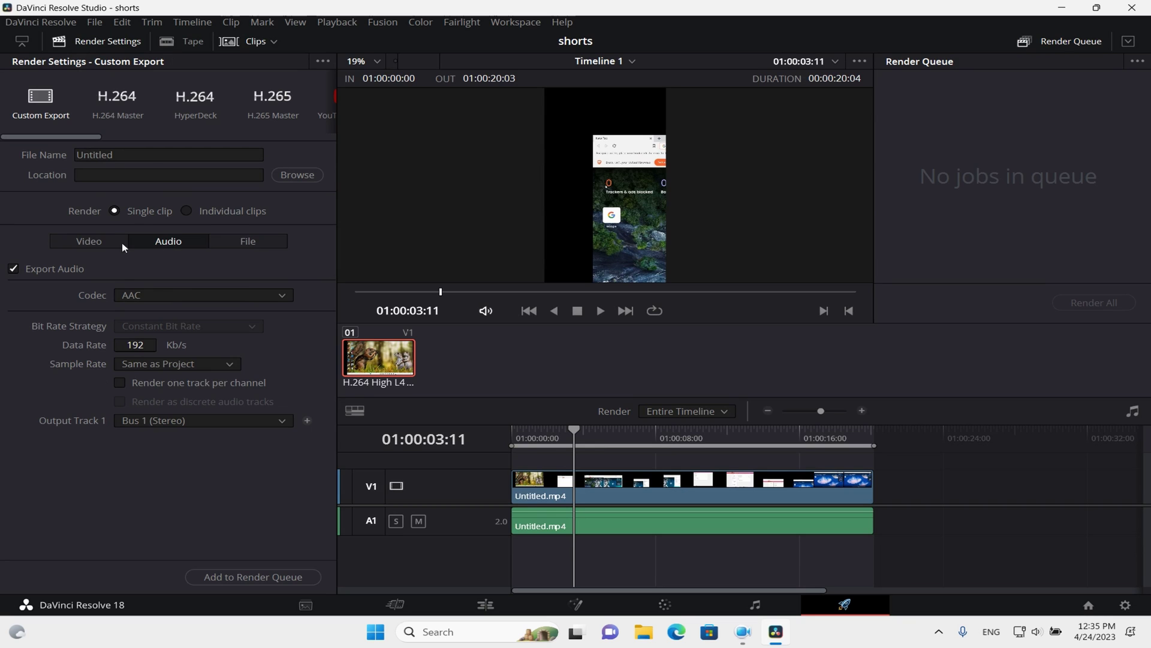
pyautogui.click(91, 244)
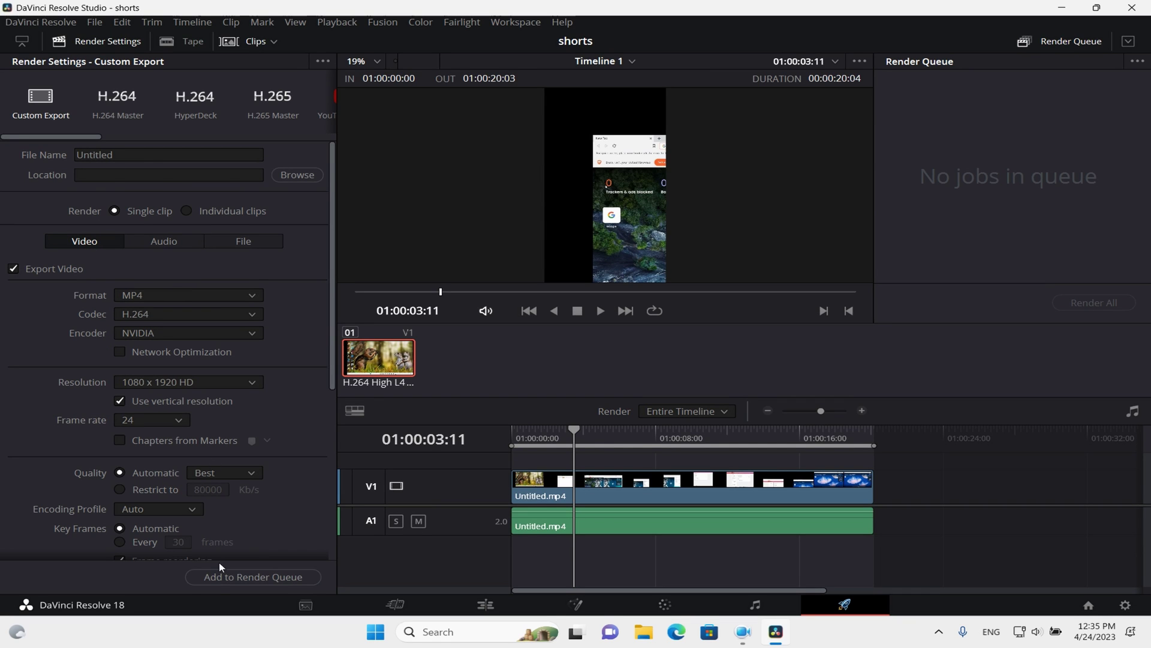
pyautogui.click(261, 580)
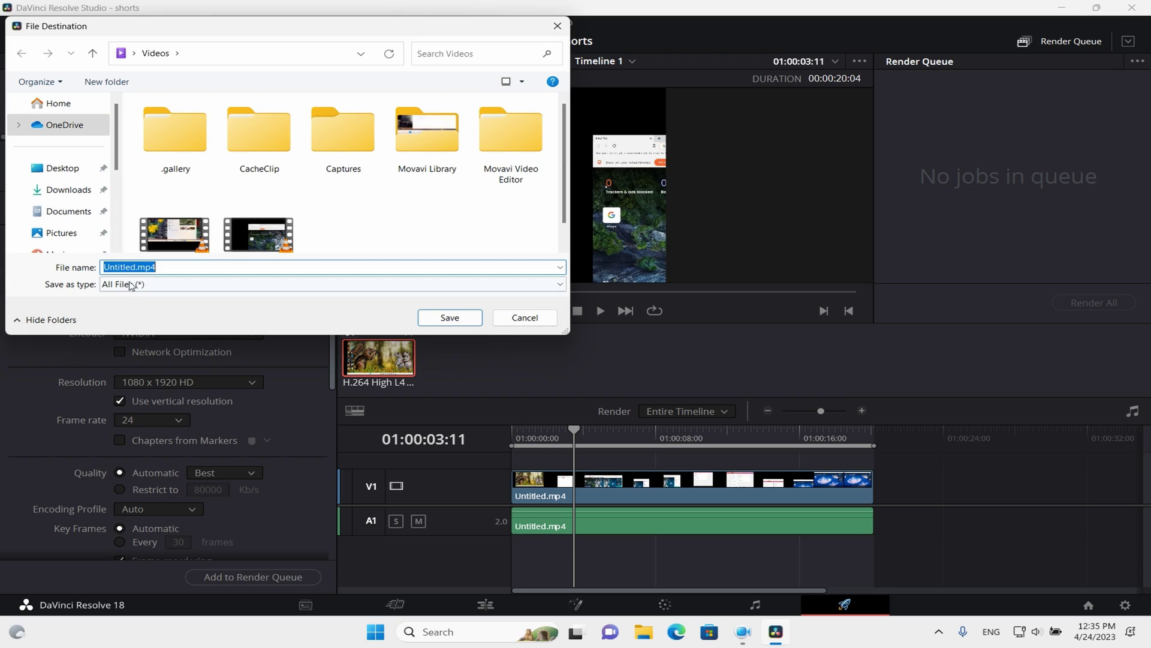
# - Save the render as shorts.mp4, render the queued job, and open Job 1's options
pyautogui.doubleClick(104, 267)
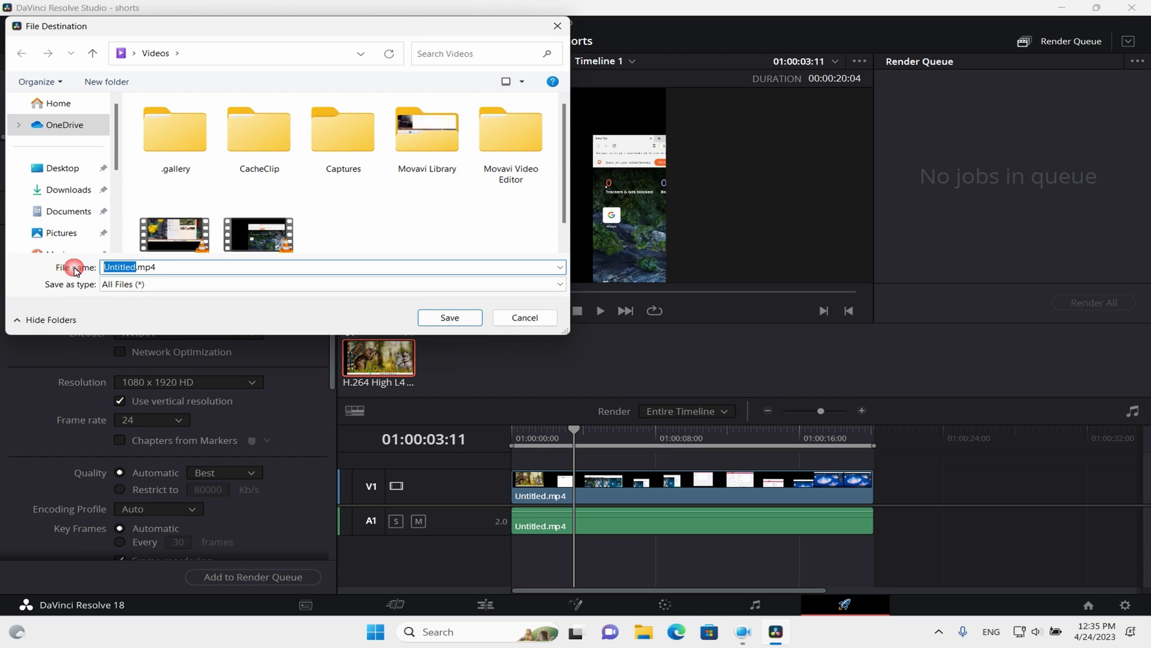
pyautogui.press('BackSpace')
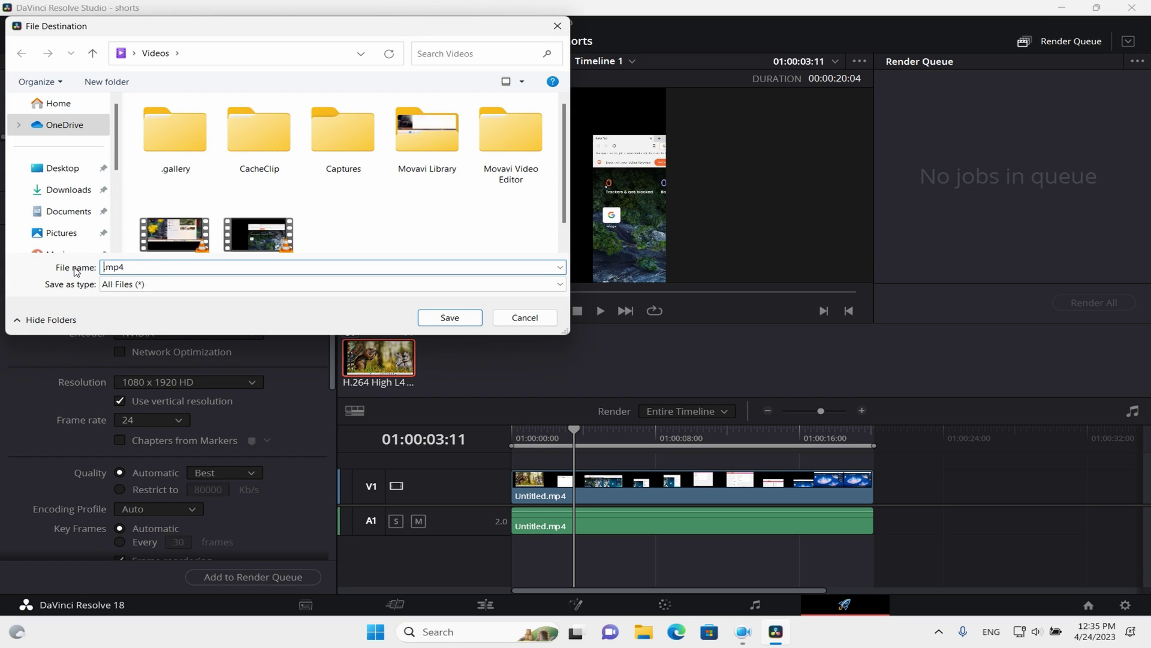
pyautogui.write('sho')
pyautogui.write('rts')
pyautogui.click(455, 318)
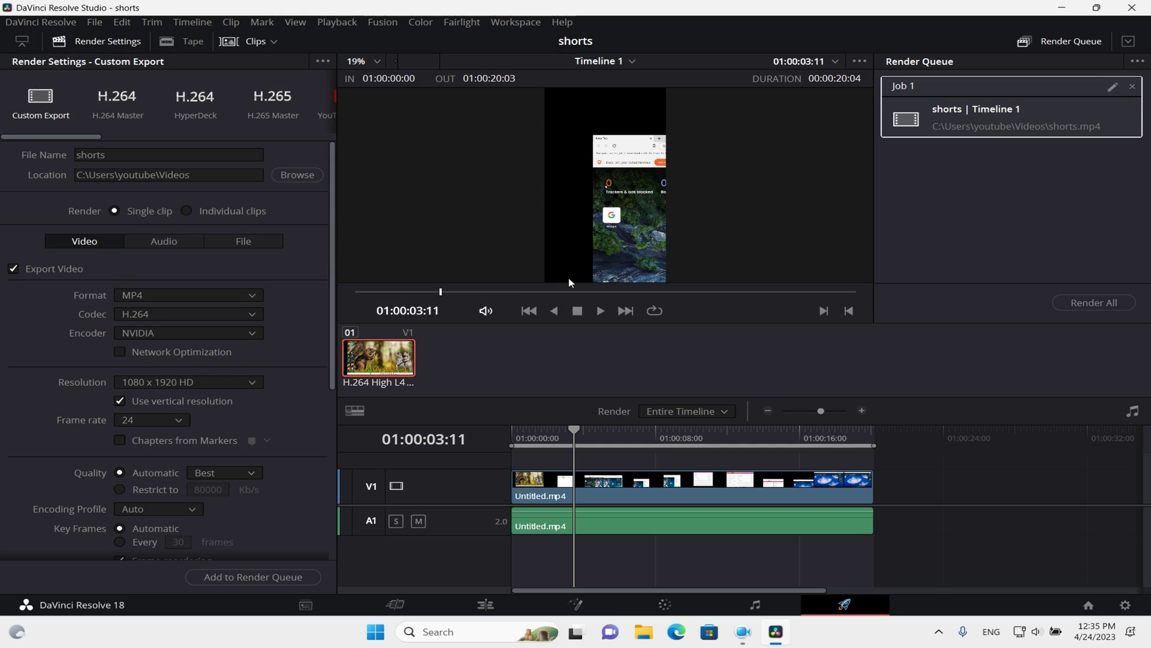
pyautogui.click(1102, 304)
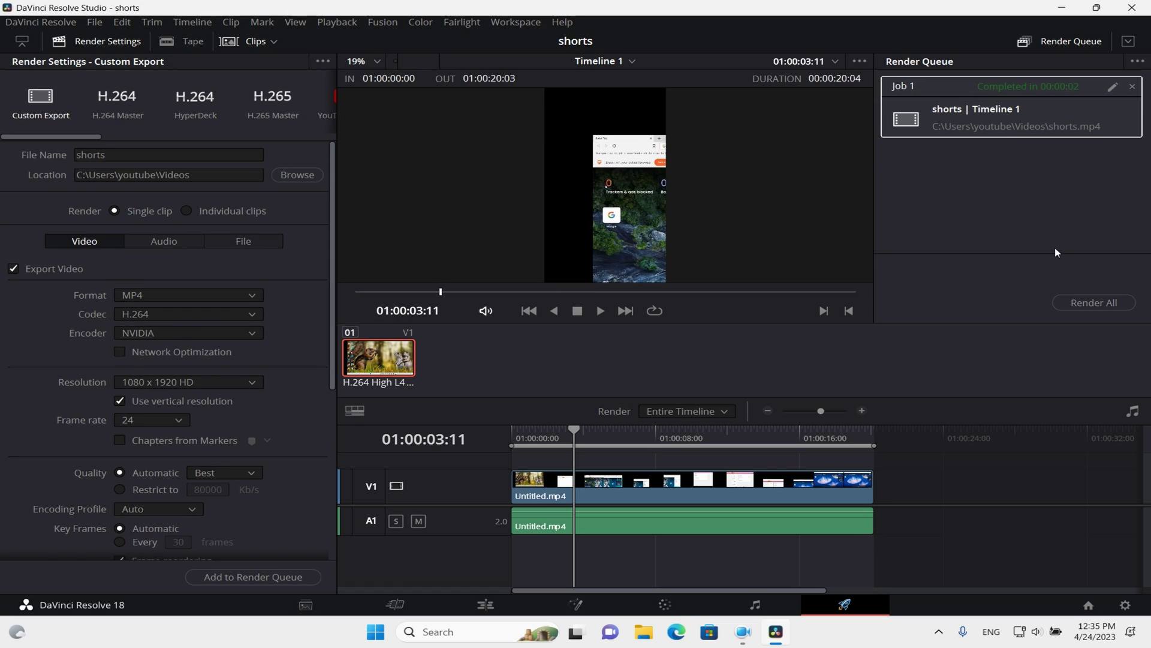
pyautogui.rightClick(1025, 109)
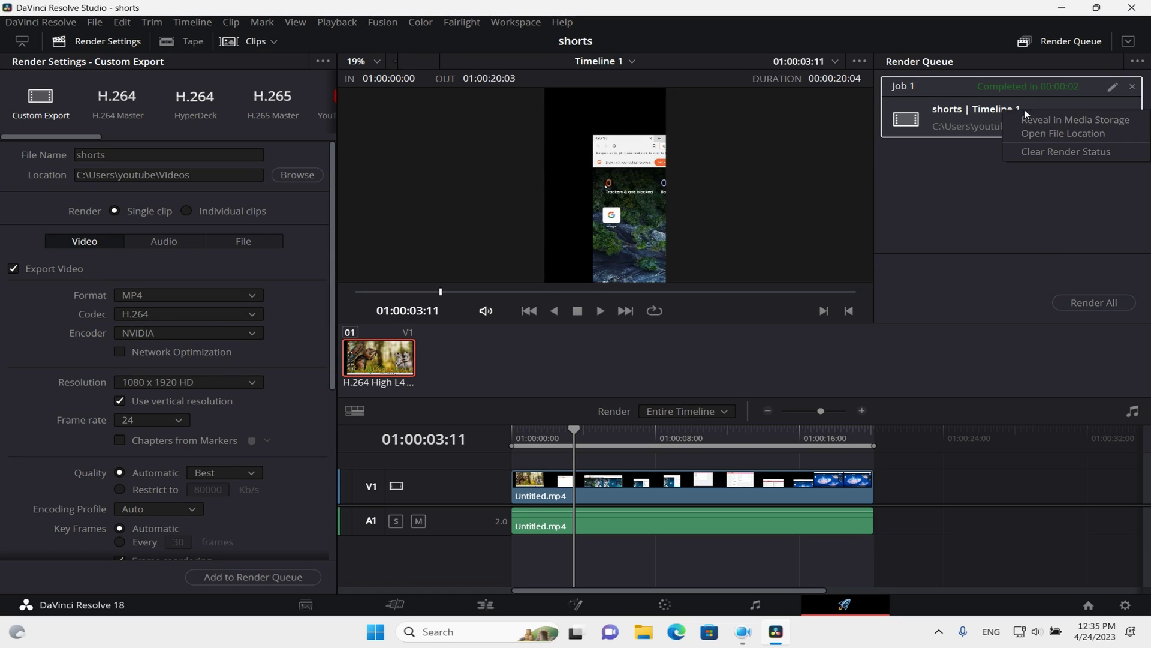
# - Show shorts.mp4 in its Videos folder and play it in VLC
pyautogui.click(1058, 134)
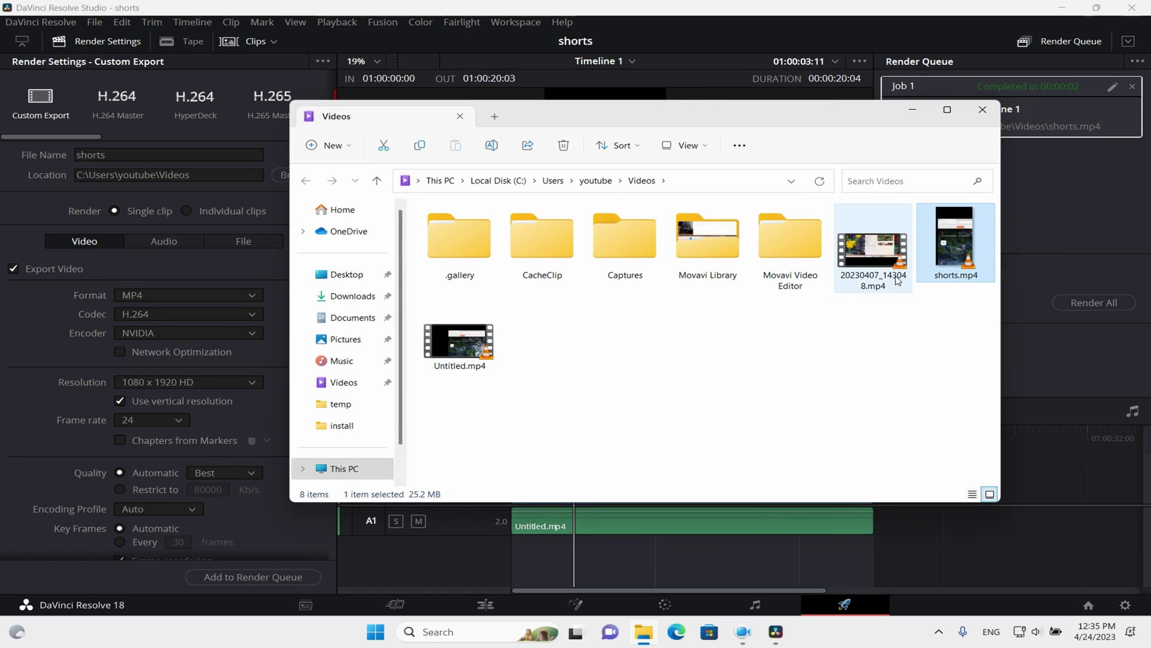
pyautogui.doubleClick(943, 249)
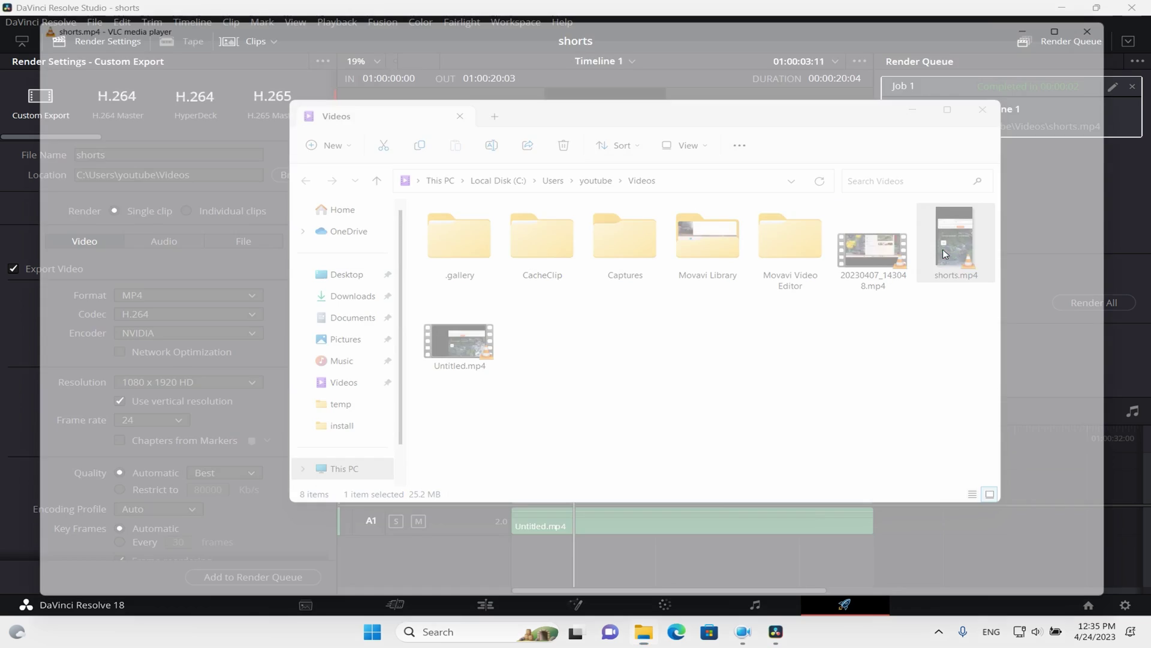